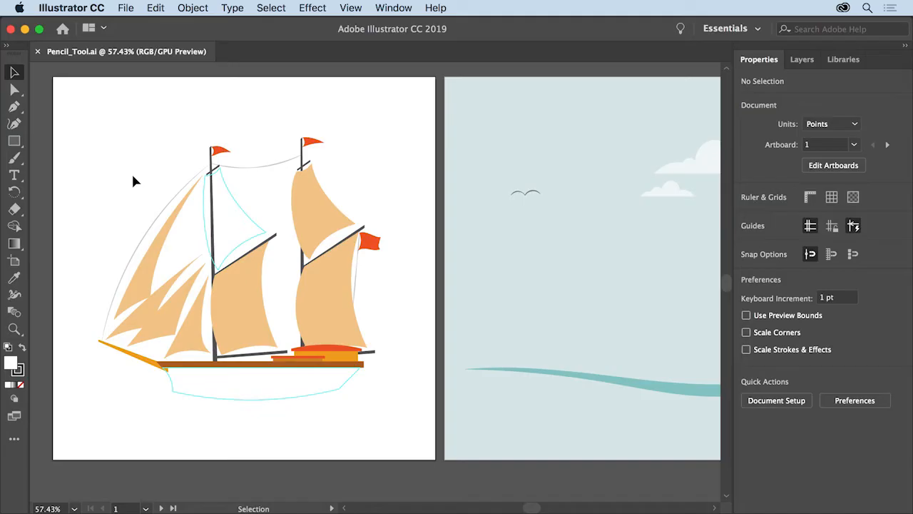
# Zoom in on the ship's masts and draw a freehand test curve with the Pencil tool near the artboard's upper-left corner.
pyautogui.click(14, 329)
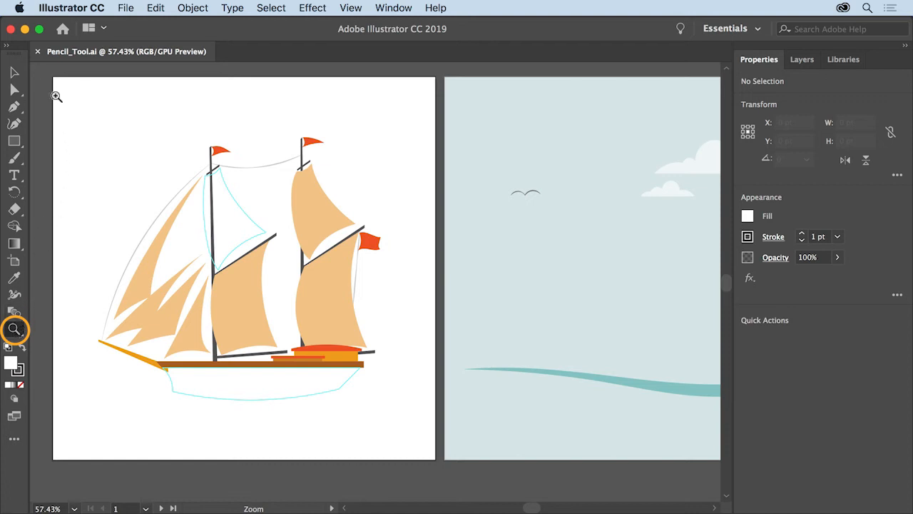
pyautogui.moveTo(40, 89); pyautogui.dragTo(60, 108)
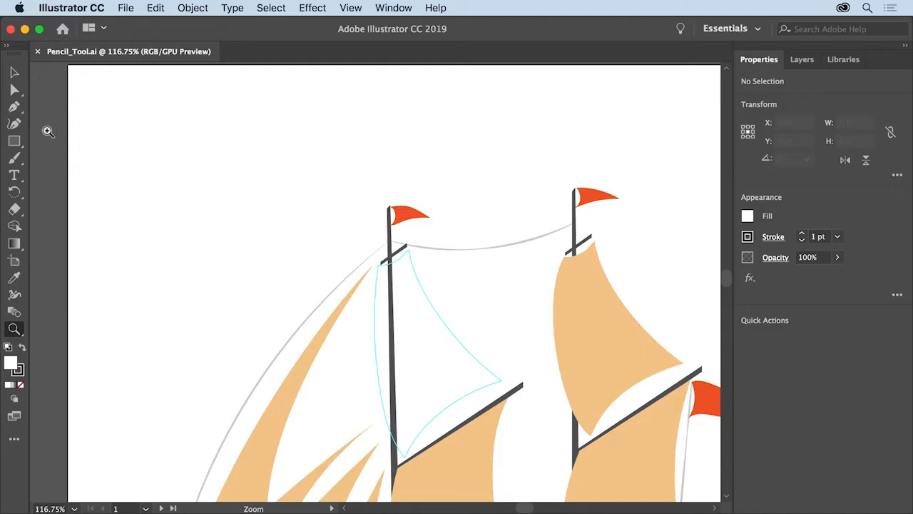
pyautogui.click(16, 158)
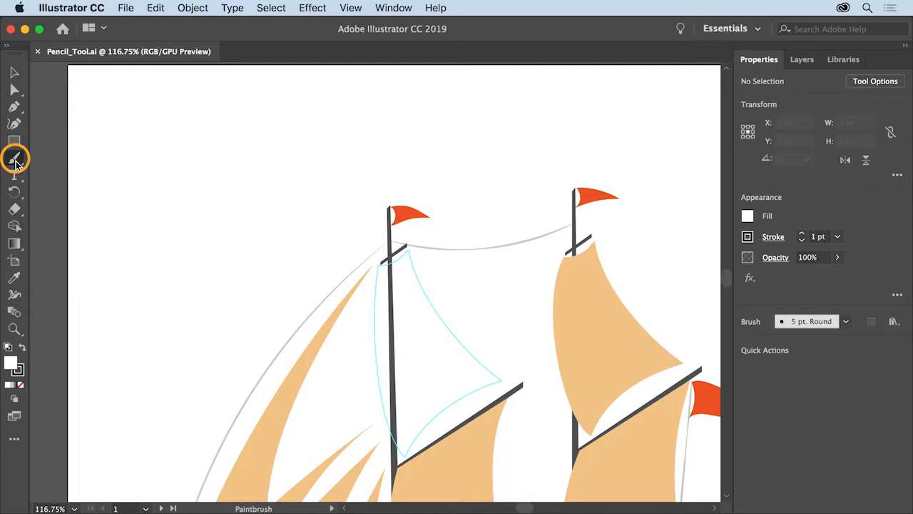
pyautogui.click(16, 159)
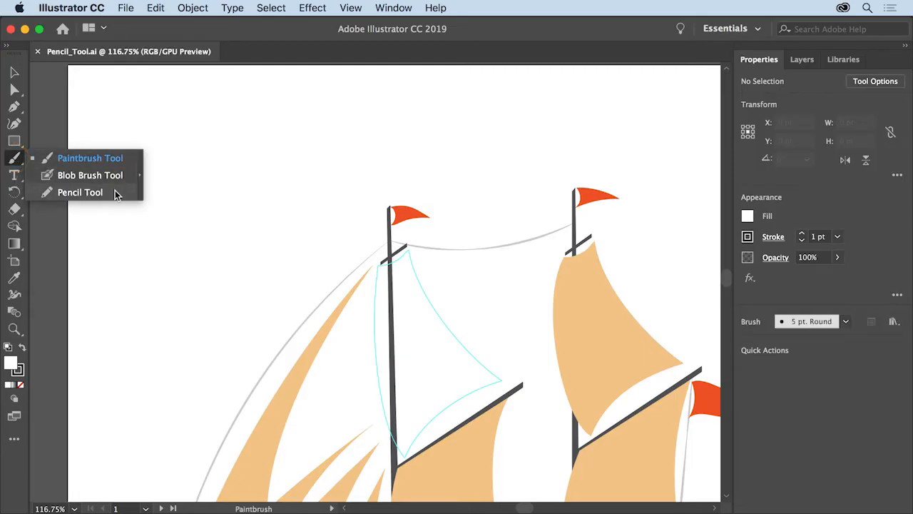
pyautogui.click(80, 192)
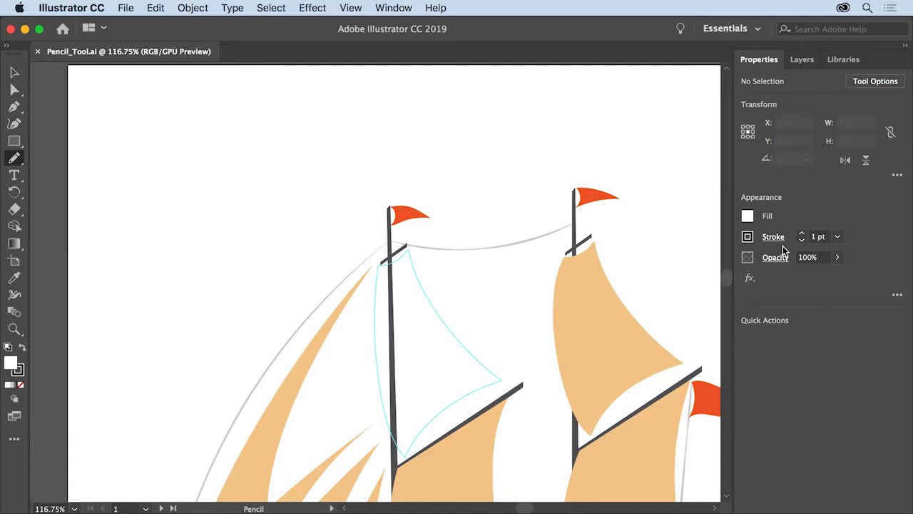
pyautogui.click(748, 237)
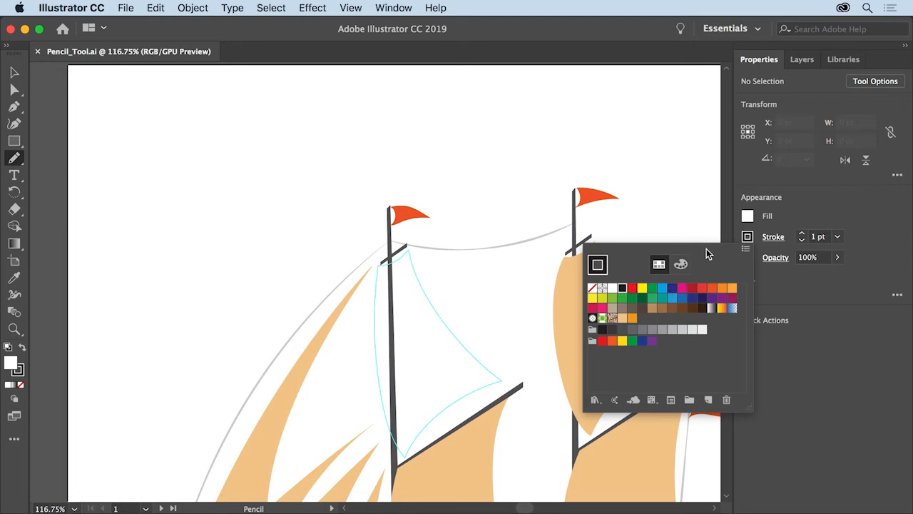
pyautogui.press('Escape')
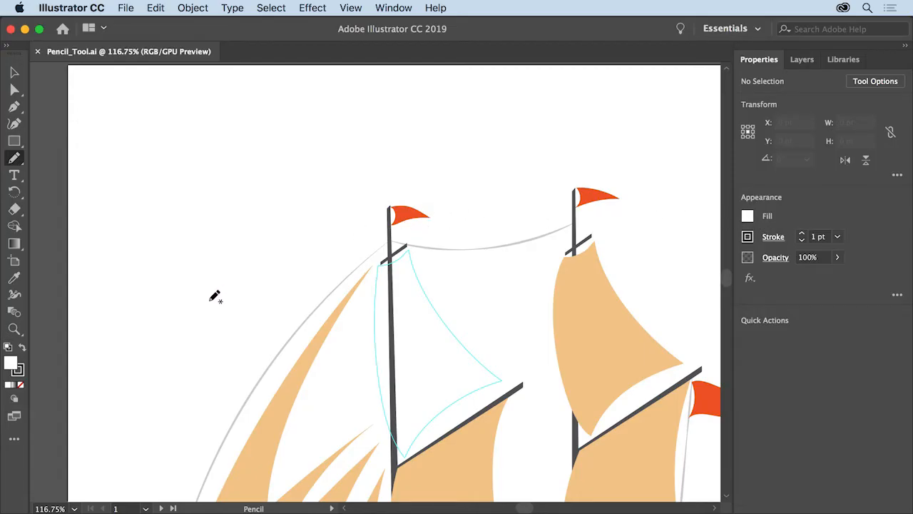
pyautogui.moveTo(168, 328)
pyautogui.mouseDown()
pyautogui.moveTo(117, 206)
pyautogui.moveTo(112, 172)
pyautogui.moveTo(130, 126)
pyautogui.moveTo(161, 106)
pyautogui.moveTo(202, 129)
pyautogui.mouseUp()
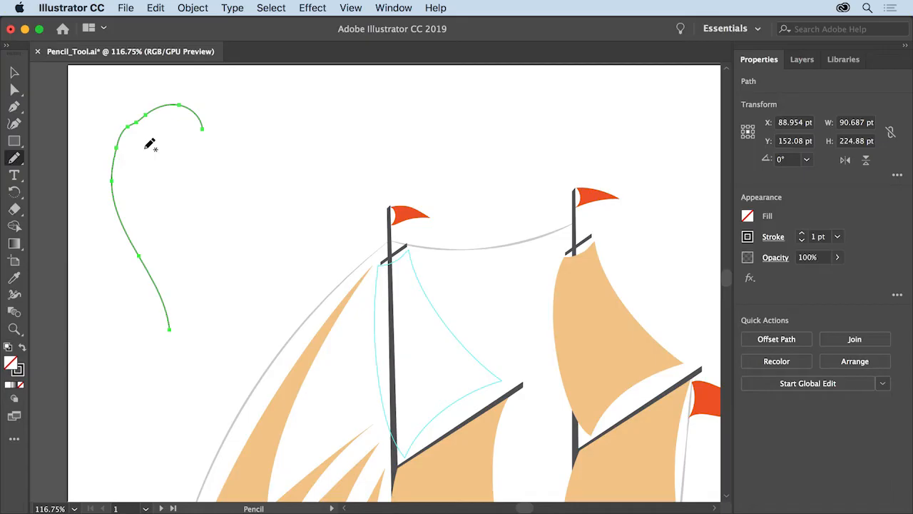
# Set the Pencil tool's Fidelity to Smooth and draw a second test curve beside the first one.
pyautogui.doubleClick(15, 159)
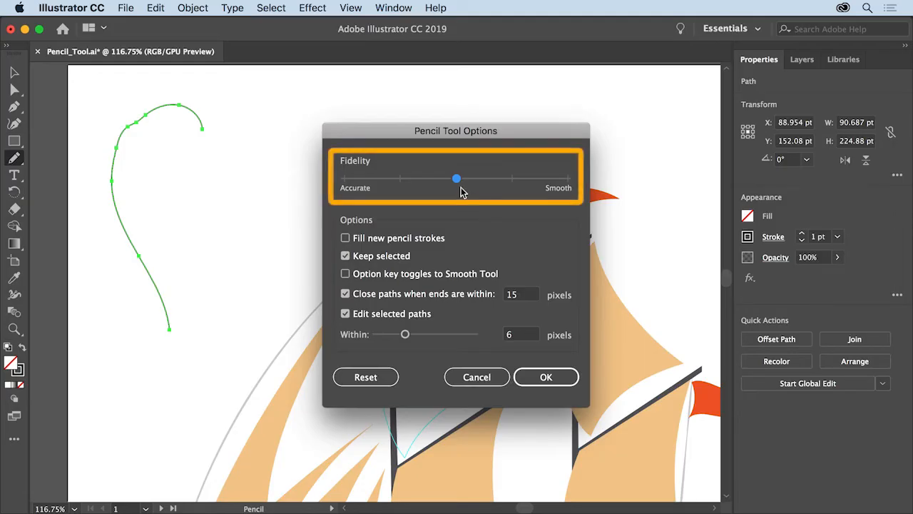
pyautogui.moveTo(459, 182); pyautogui.dragTo(565, 187)
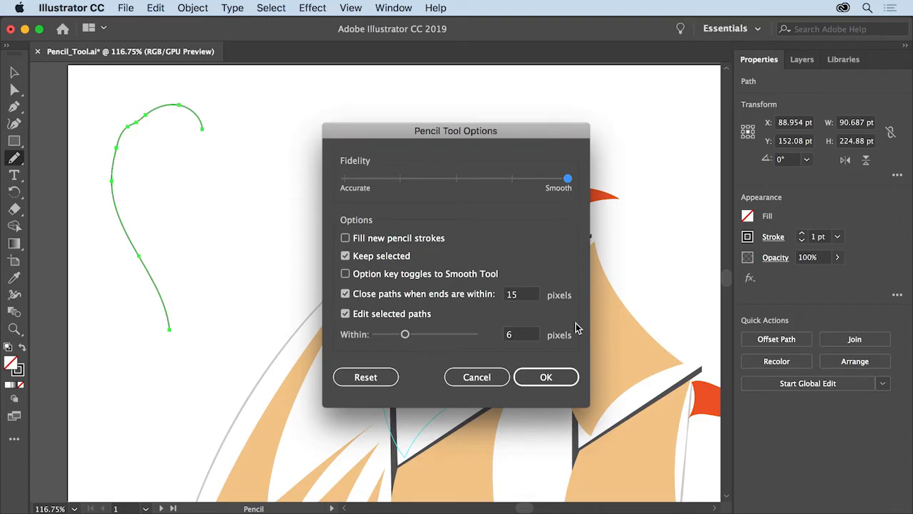
pyautogui.click(545, 377)
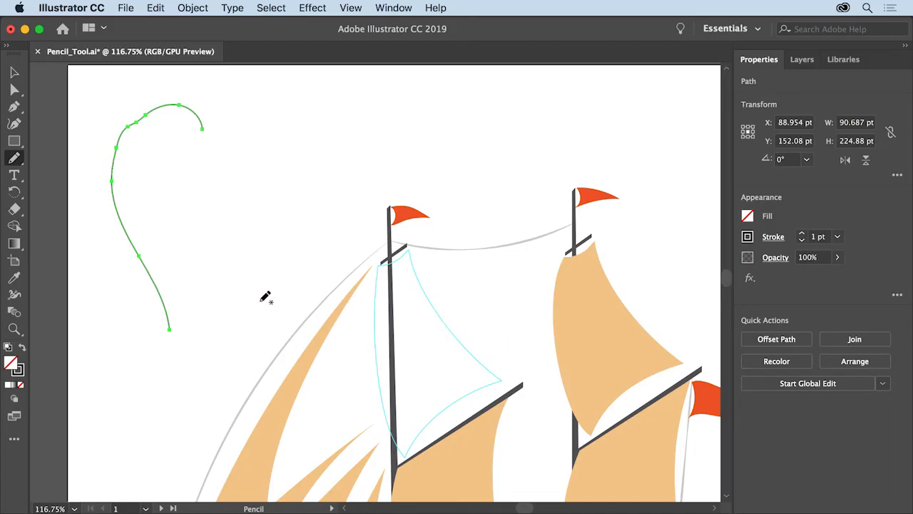
pyautogui.moveTo(235, 309)
pyautogui.mouseDown()
pyautogui.moveTo(206, 247)
pyautogui.moveTo(201, 198)
pyautogui.moveTo(244, 116)
pyautogui.moveTo(290, 125)
pyautogui.mouseUp()
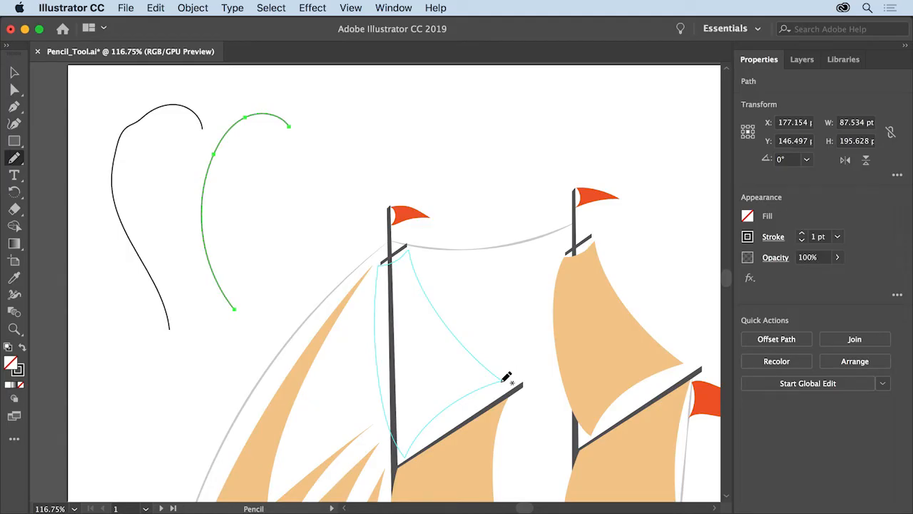
# Trace the outlined sail between the two masts with the Pencil tool and redraw its lower-right corner to refine it.
pyautogui.moveTo(505, 378)
pyautogui.mouseDown()
pyautogui.moveTo(442, 415)
pyautogui.moveTo(405, 455)
pyautogui.moveTo(382, 378)
pyautogui.moveTo(383, 267)
pyautogui.moveTo(415, 244)
pyautogui.moveTo(442, 264)
pyautogui.moveTo(498, 353)
pyautogui.mouseUp()
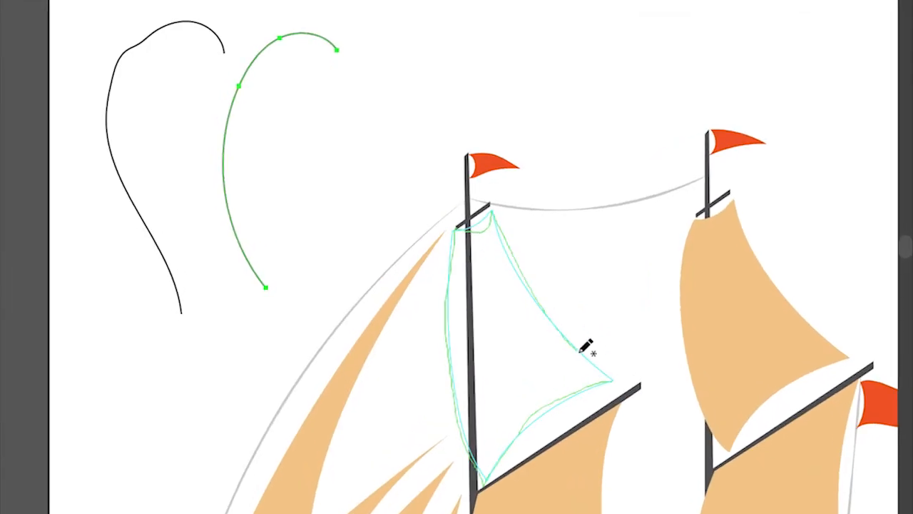
pyautogui.moveTo(580, 351); pyautogui.dragTo(611, 372)
pyautogui.moveTo(612, 372); pyautogui.dragTo(611, 372)
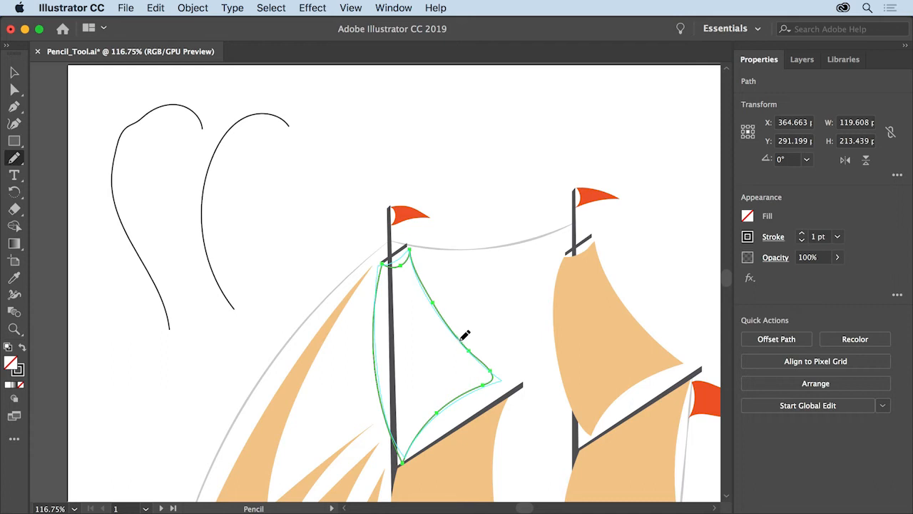
pyautogui.moveTo(505, 374); pyautogui.dragTo(464, 391)
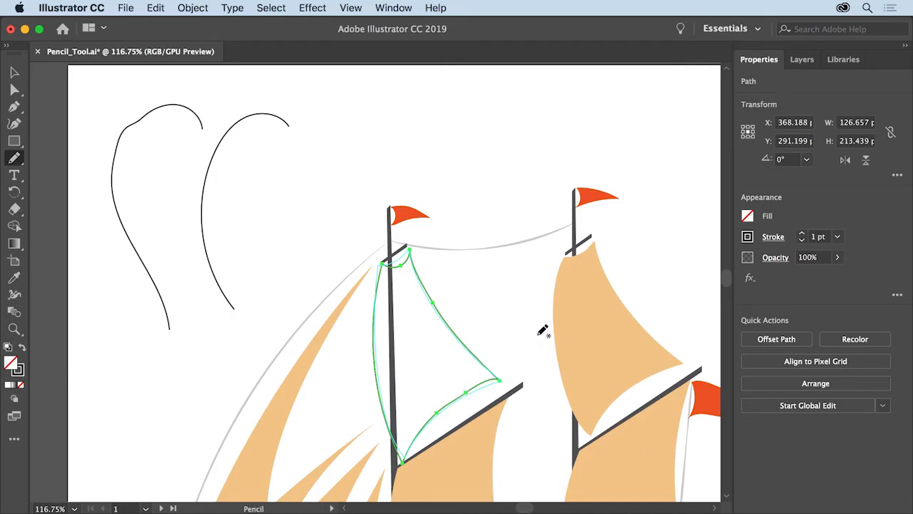
# Fill the new sail with the light tan swatch.
pyautogui.click(746, 216)
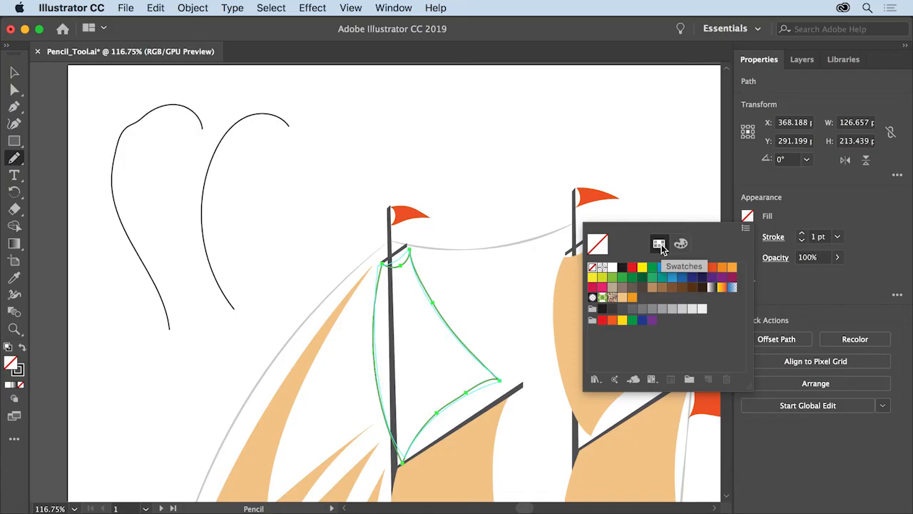
pyautogui.click(623, 303)
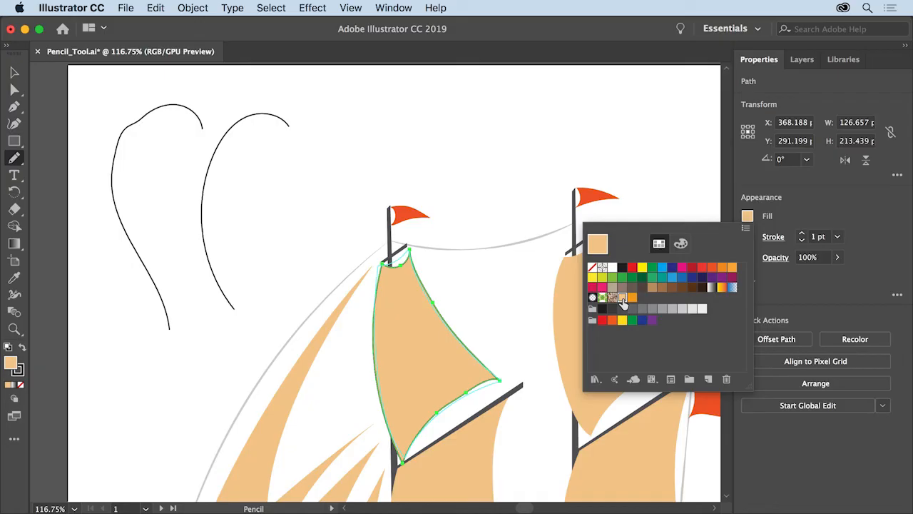
pyautogui.press('Escape')
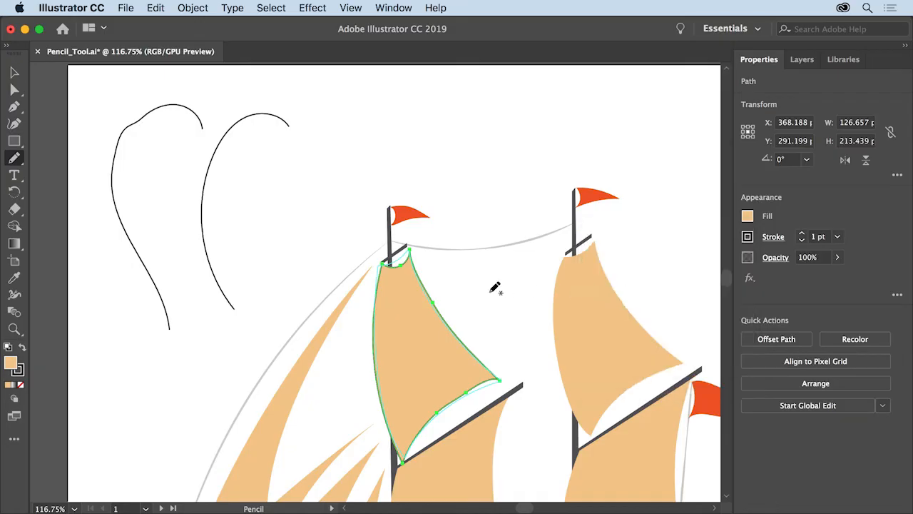
# Trace the outlined hull below the deck as a closed shape with the Pencil tool.
pyautogui.press('space')
pyautogui.moveTo(472, 433); pyautogui.dragTo(448, 96)
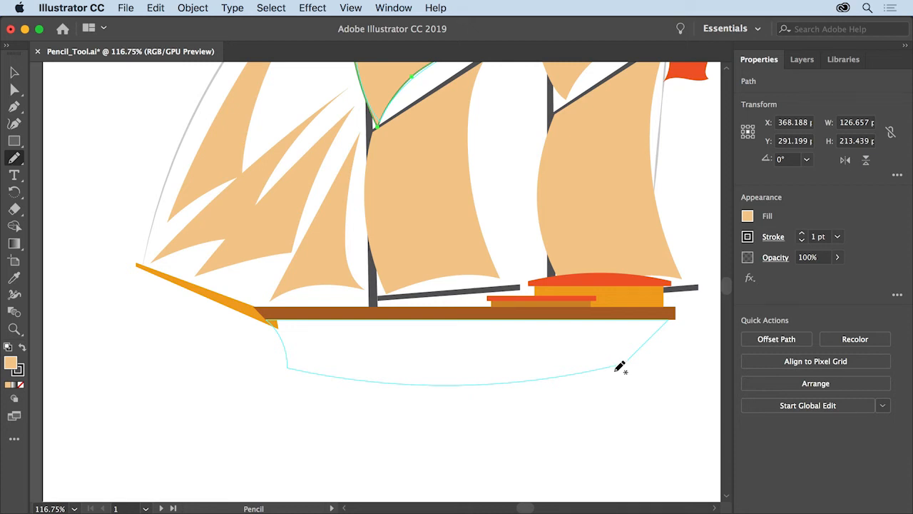
pyautogui.moveTo(618, 369)
pyautogui.mouseDown()
pyautogui.moveTo(671, 361)
pyautogui.moveTo(676, 324)
pyautogui.mouseUp()
pyautogui.moveTo(674, 314); pyautogui.dragTo(625, 361)
pyautogui.moveTo(624, 363)
pyautogui.mouseDown()
pyautogui.moveTo(530, 382)
pyautogui.moveTo(343, 380)
pyautogui.moveTo(285, 365)
pyautogui.moveTo(271, 316)
pyautogui.mouseUp()
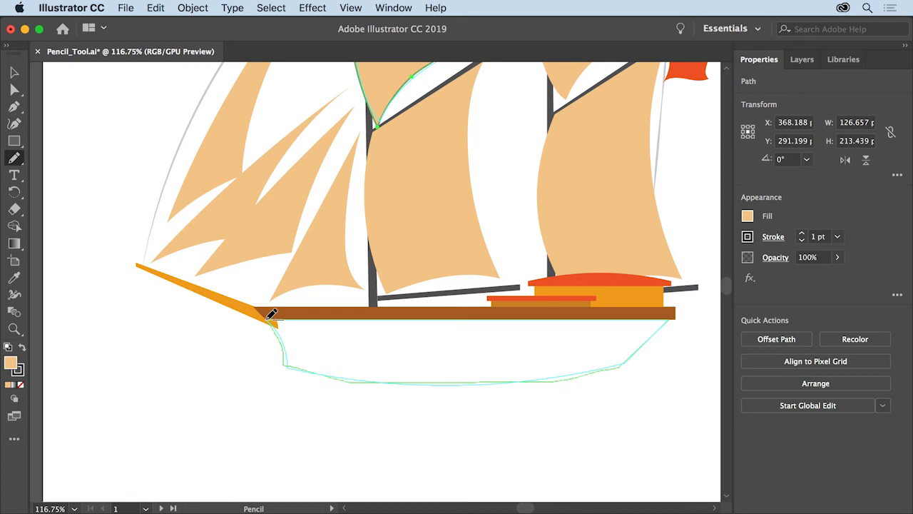
pyautogui.moveTo(272, 316)
pyautogui.mouseDown()
pyautogui.moveTo(531, 317)
pyautogui.moveTo(605, 307)
pyautogui.moveTo(669, 316)
pyautogui.mouseUp()
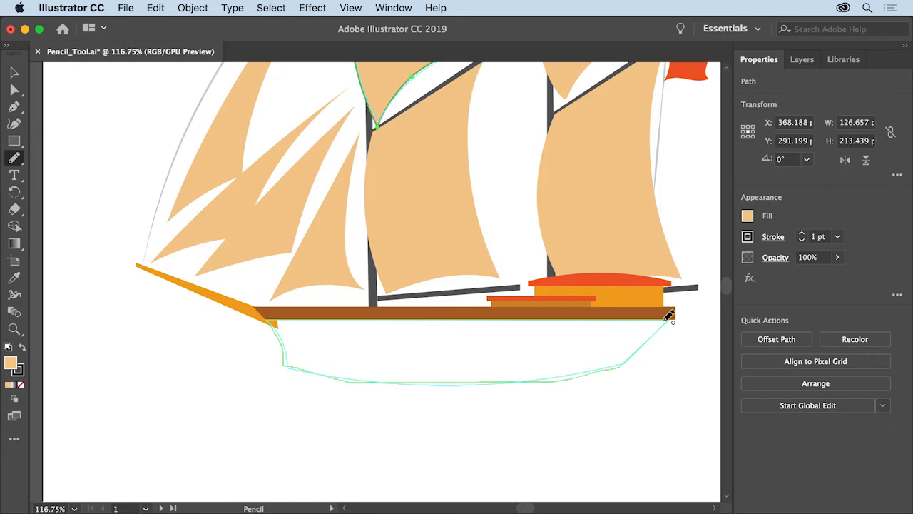
pyautogui.moveTo(669, 316); pyautogui.dragTo(669, 316)
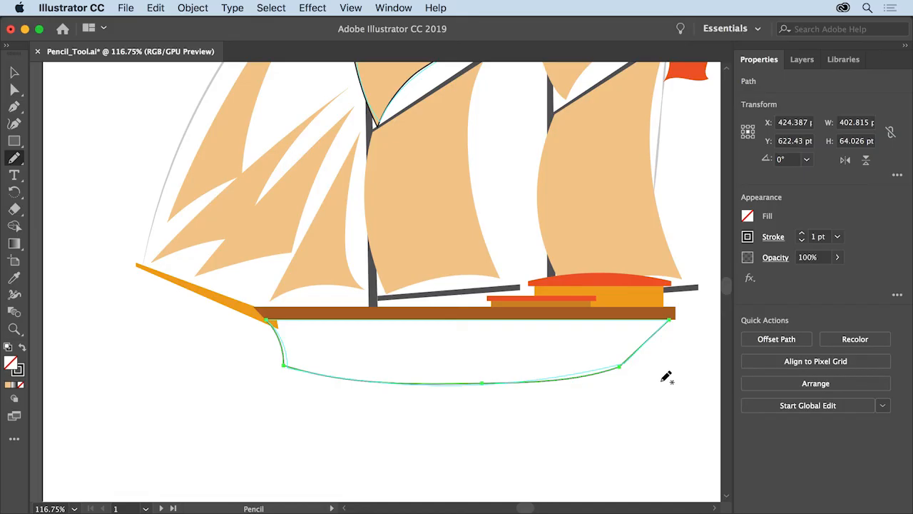
# Fill the new hull with the orange swatch.
pyautogui.click(746, 215)
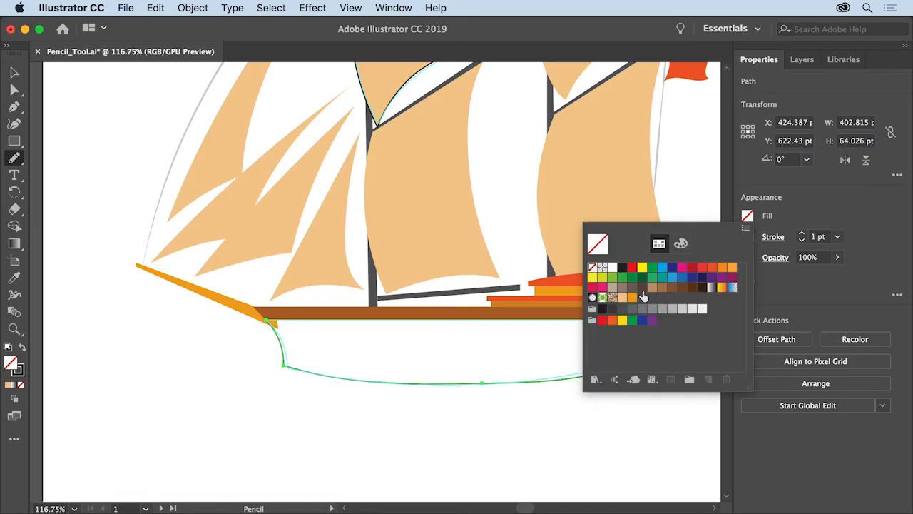
pyautogui.click(632, 298)
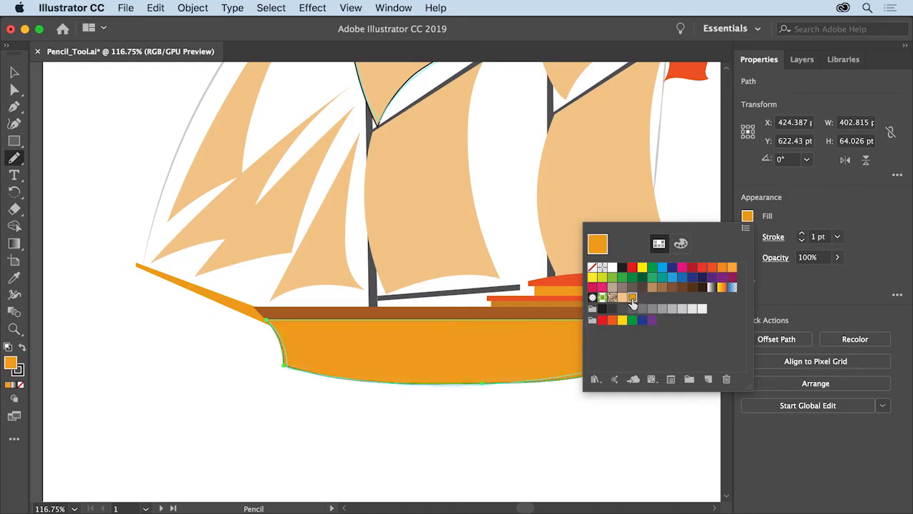
pyautogui.press('Escape')
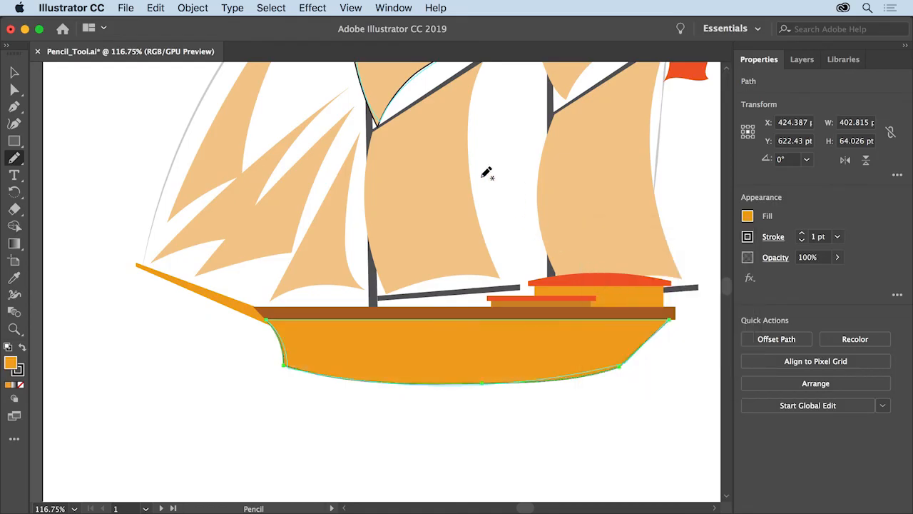
# Fit all artboards in the window and delete the two test curves from the artboard's upper-left corner.
pyautogui.click(350, 8)
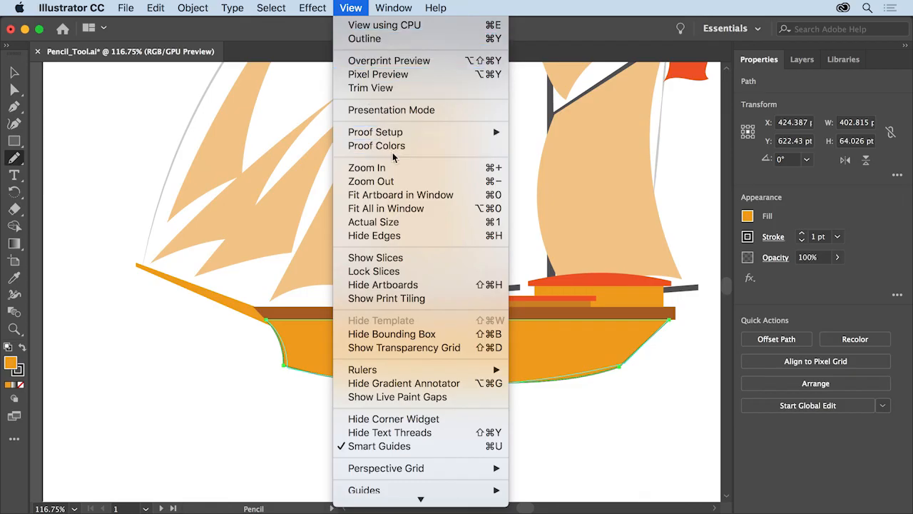
pyautogui.click(421, 209)
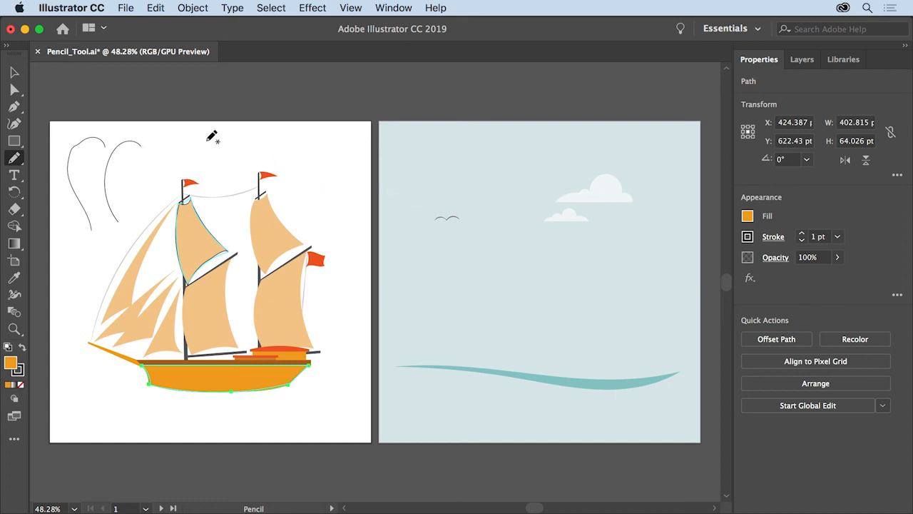
pyautogui.click(16, 73)
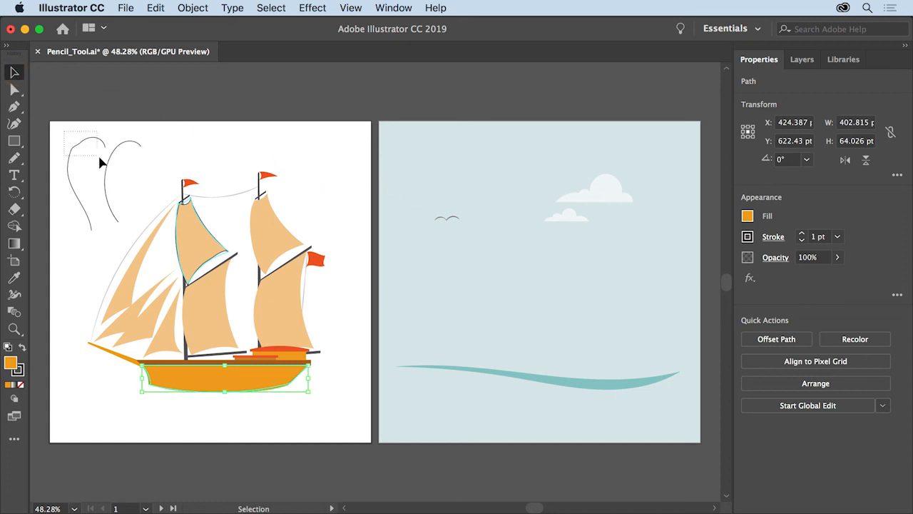
pyautogui.moveTo(126, 182); pyautogui.dragTo(125, 183)
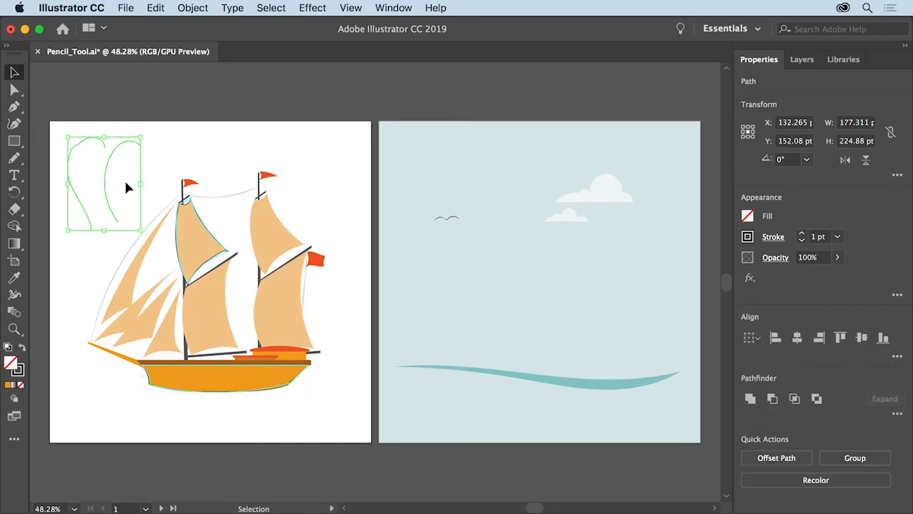
pyautogui.press('Delete')
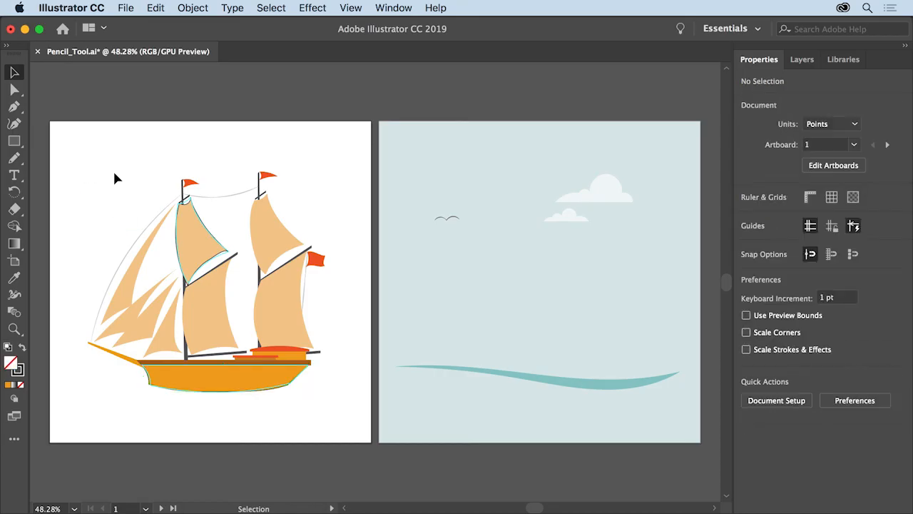
# Select the entire ship and move it onto the sky artboard above the wave, then deselect.
pyautogui.moveTo(115, 174); pyautogui.dragTo(336, 412)
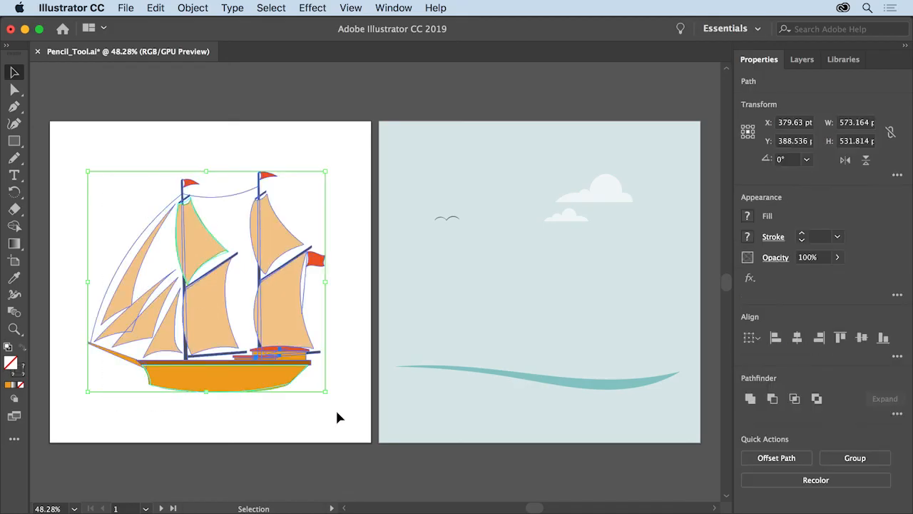
pyautogui.moveTo(280, 381); pyautogui.dragTo(608, 382)
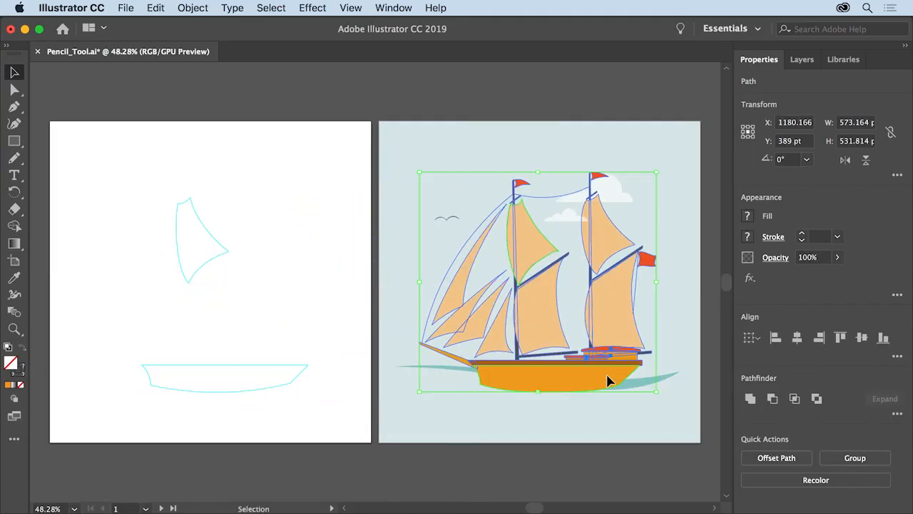
pyautogui.click(474, 463)
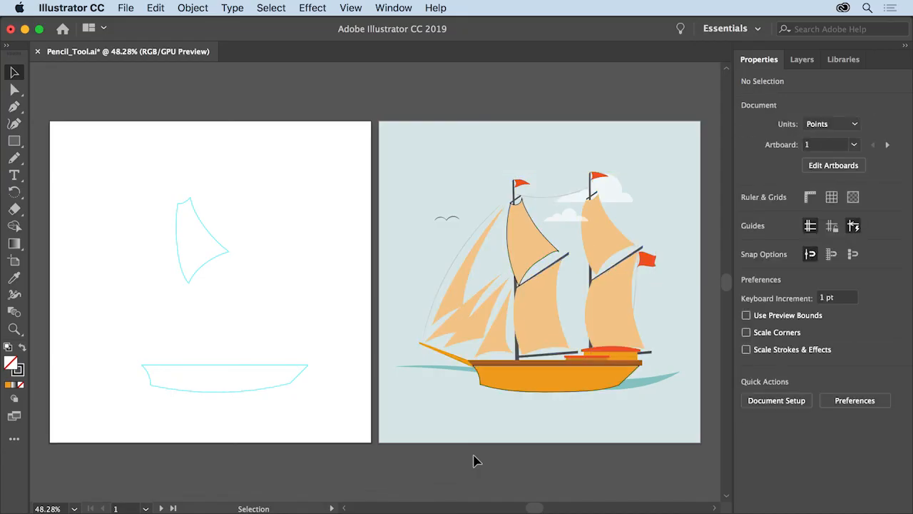